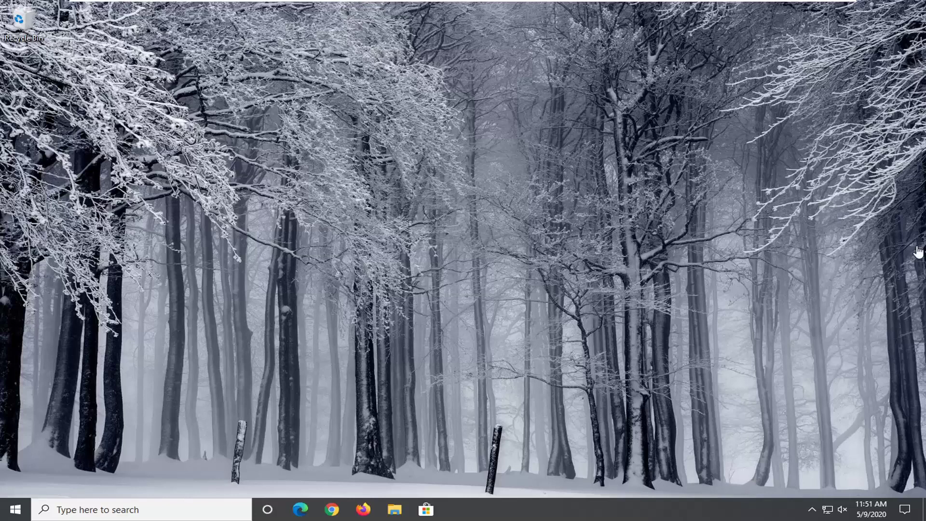
- Search for 'troubleshoot' from Start and open the Troubleshoot settings best match
left_click(15, 510)
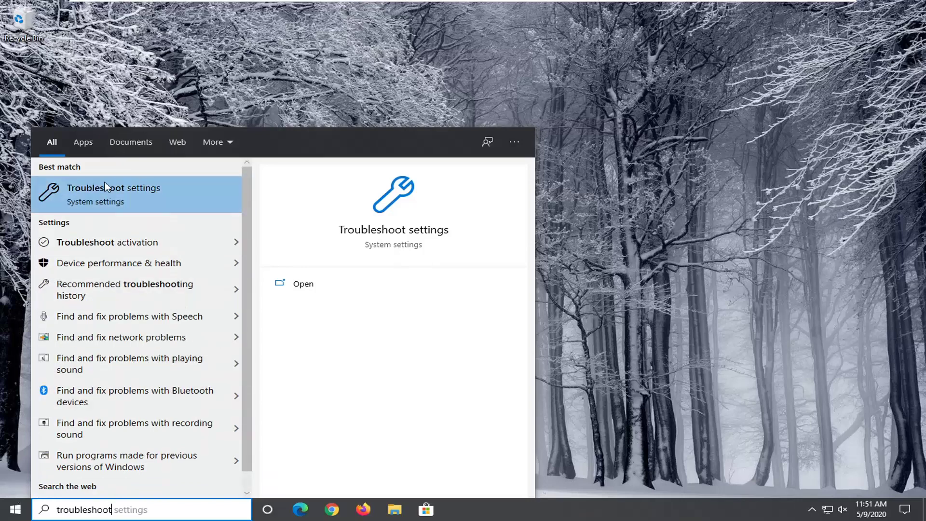
left_click(89, 199)
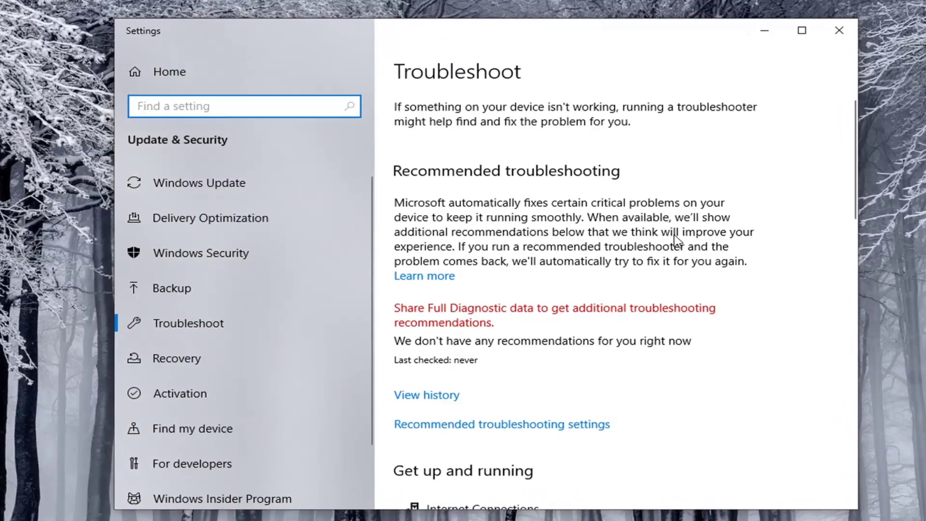
scroll(636, 220, "down", 3)
scroll(636, 221, "down", 5)
scroll(637, 221, "down", 5)
scroll(637, 221, "down", 5)
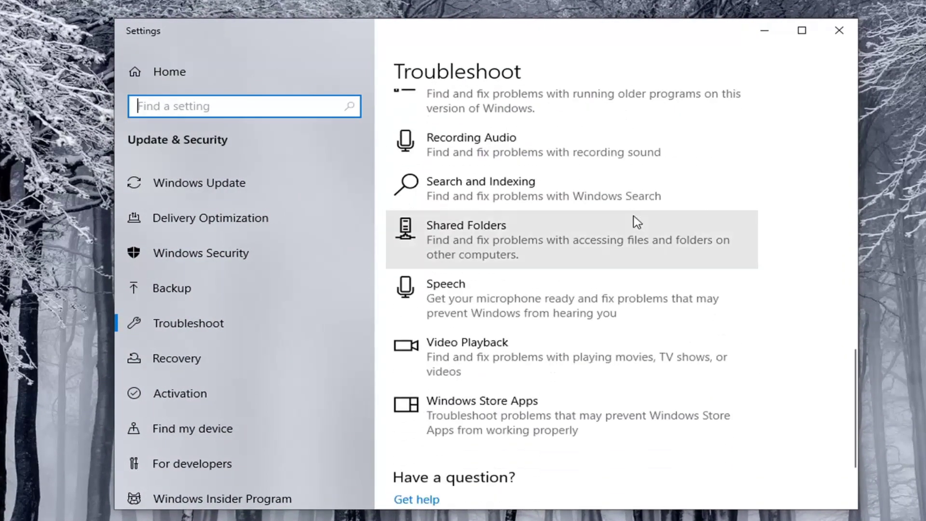
scroll(506, 362, "down", 3)
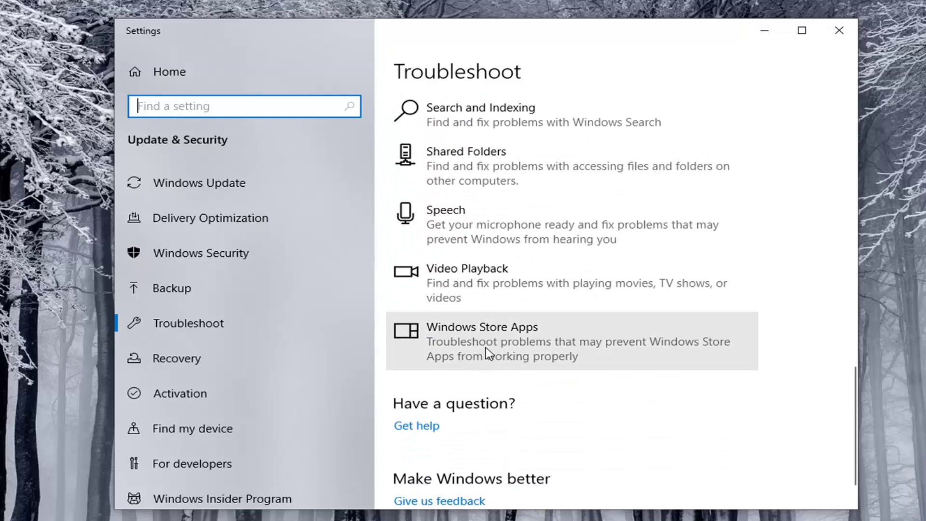
- Expand the Windows Store Apps entry on the Troubleshoot page
left_click(540, 351)
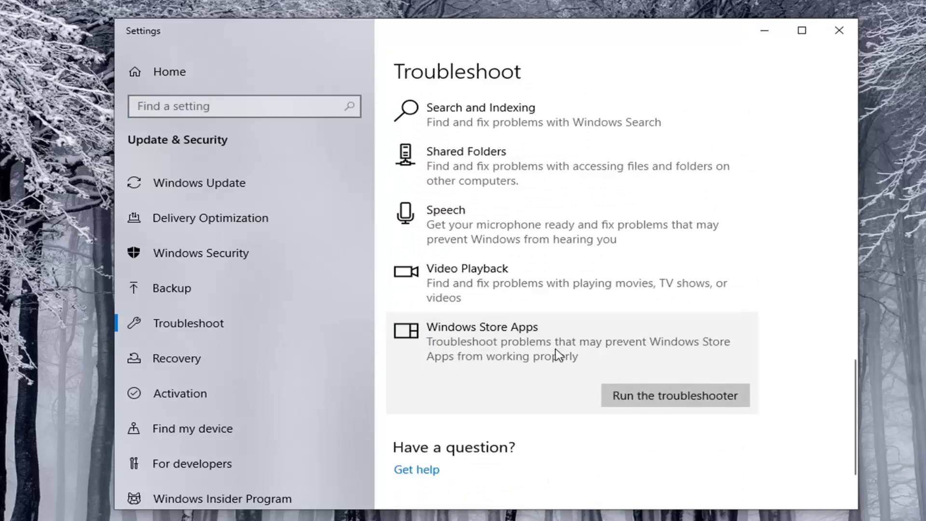
- Run the Windows Store Apps troubleshooter past the sign-in and Reset an app pages, then close it
left_click(643, 396)
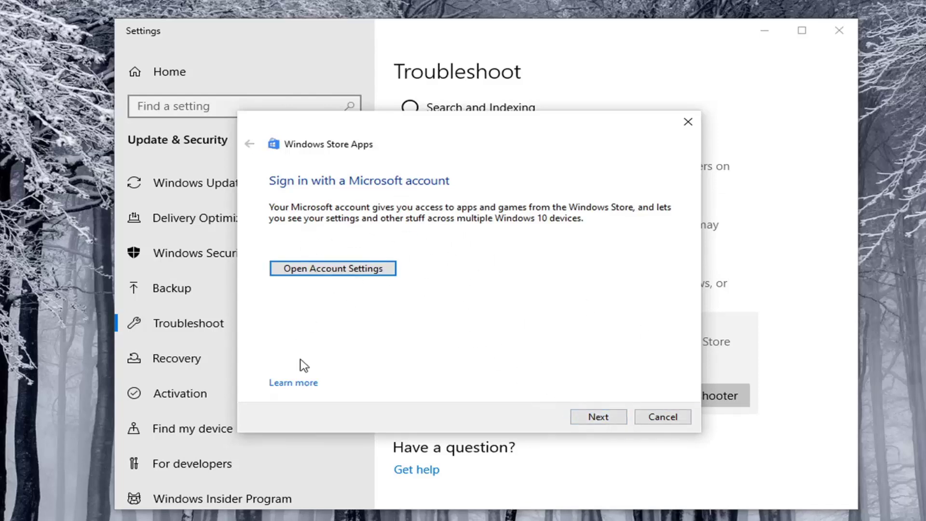
left_click(598, 416)
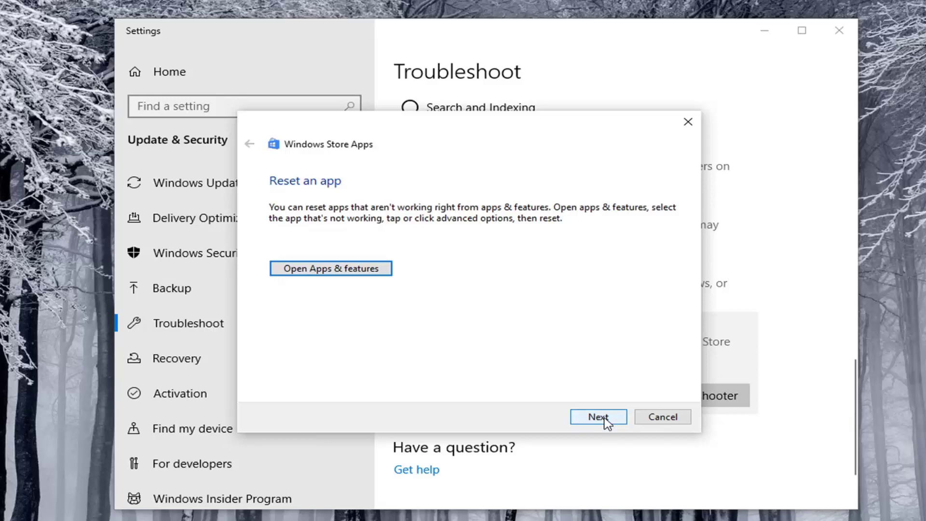
left_click(602, 419)
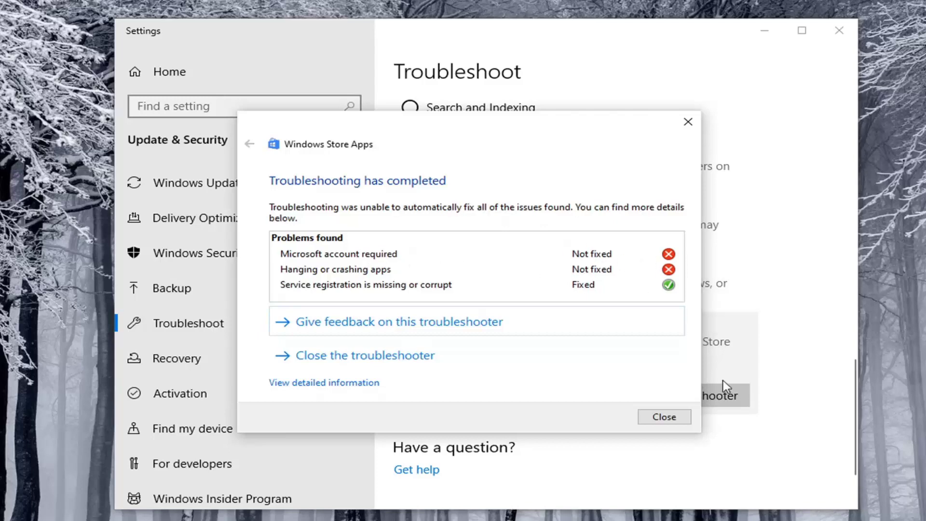
left_click(664, 417)
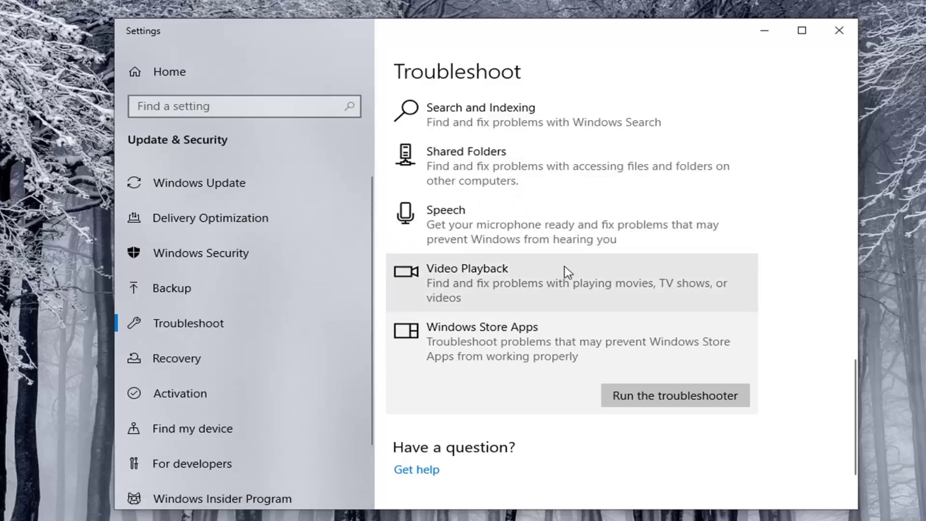
- Close Settings, run wsreset as administrator, and close the Microsoft Store window it reopens
left_click(839, 30)
key("super")
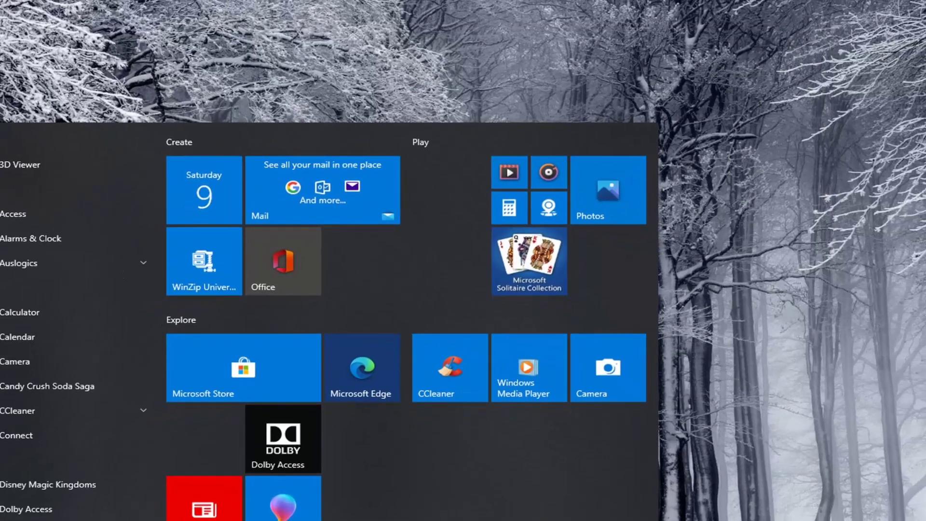
key("super")
type("wsreset")
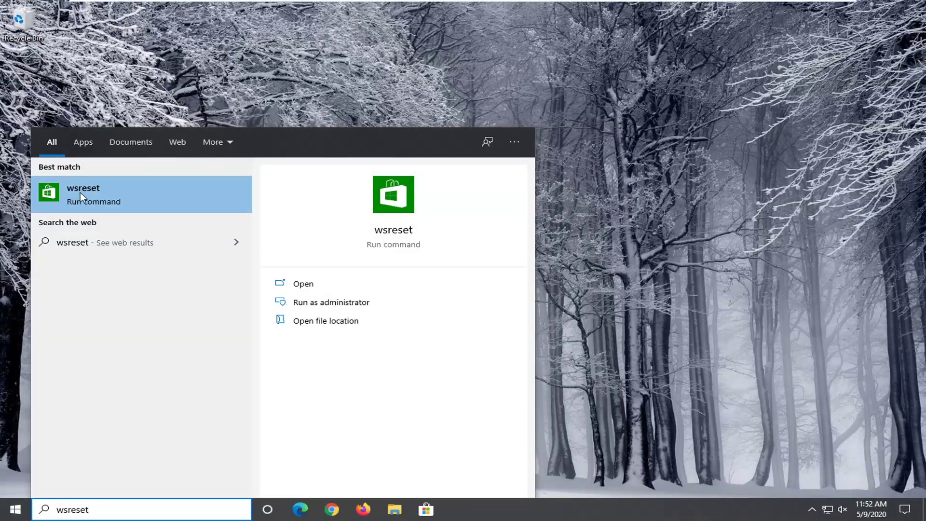
right_click(80, 192)
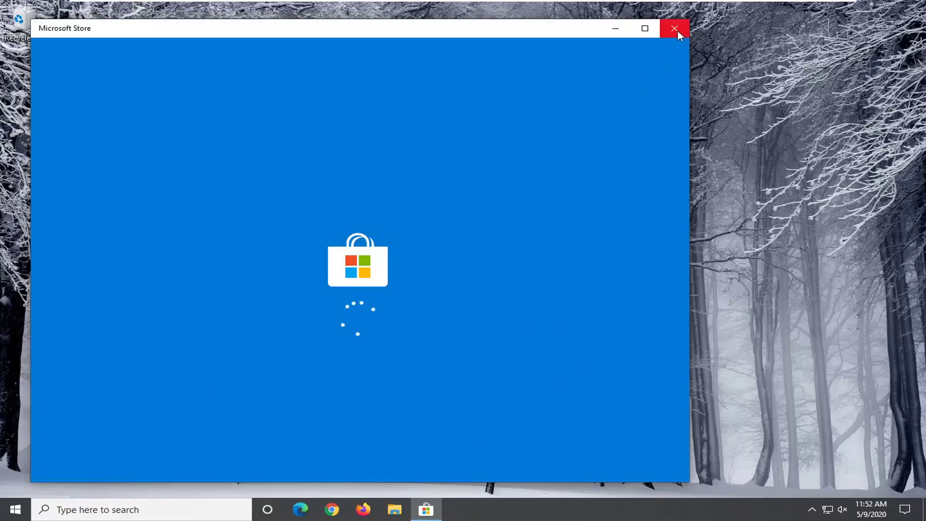
left_click(674, 28)
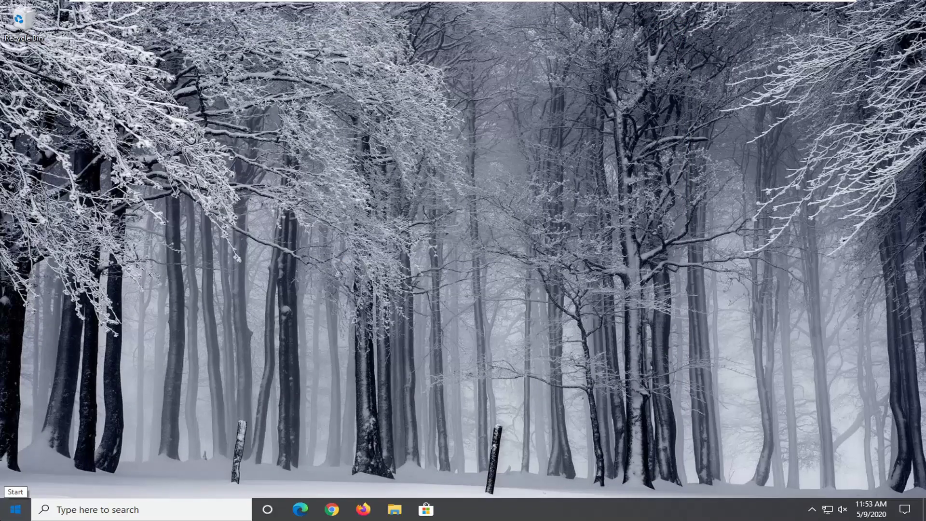
- Search 'microsoft solitaire', fixing typos, until Microsoft Solitaire Collection is the best match
left_click(17, 509)
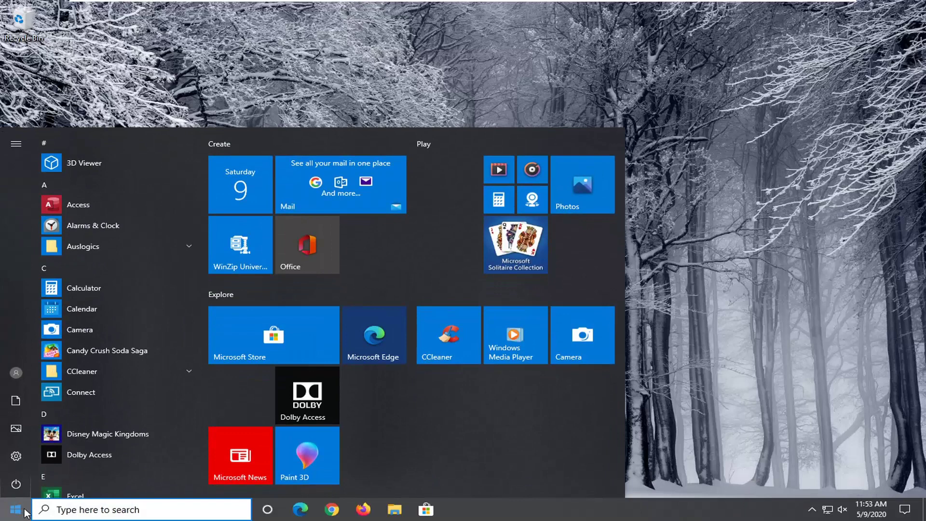
type("microsofty s")
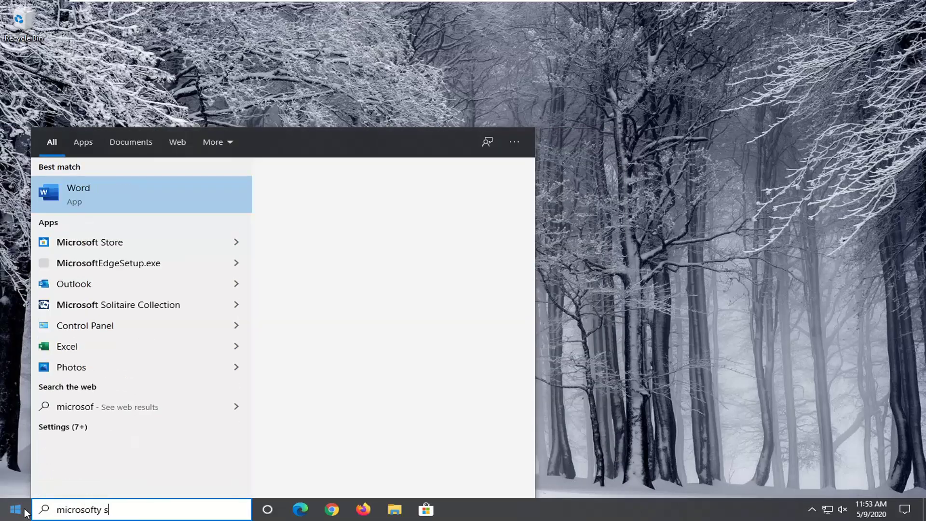
key("BackSpace")
key("BackSpace")
key("BackSpace")
type("sol")
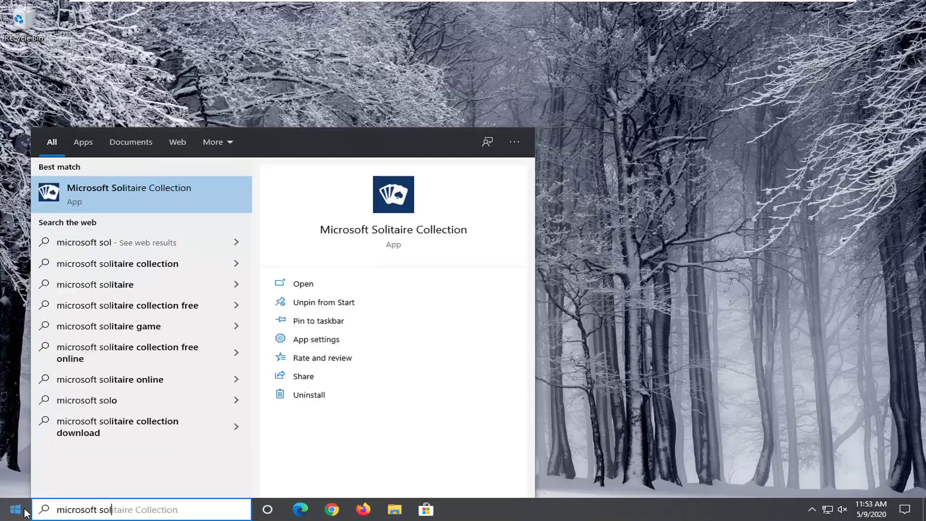
type("tare")
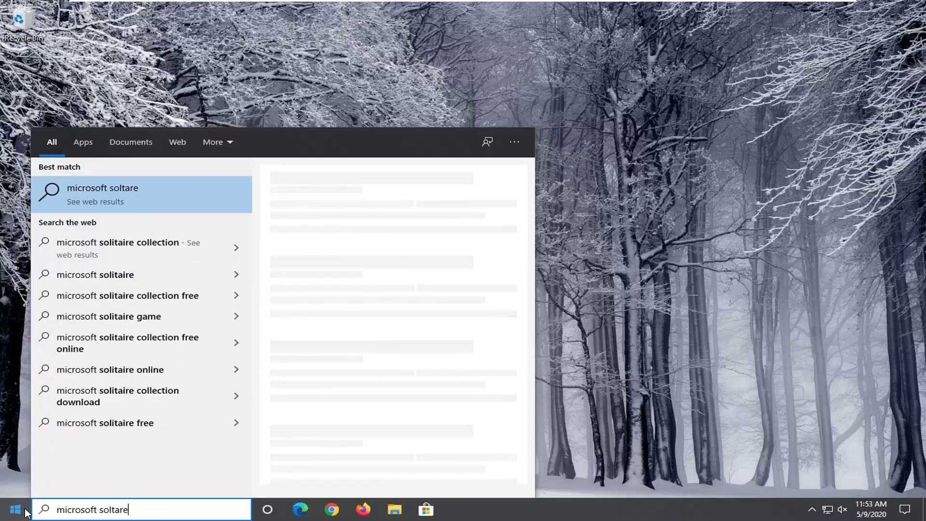
key("BackSpace")
key("BackSpace")
key("BackSpace")
key("BackSpace")
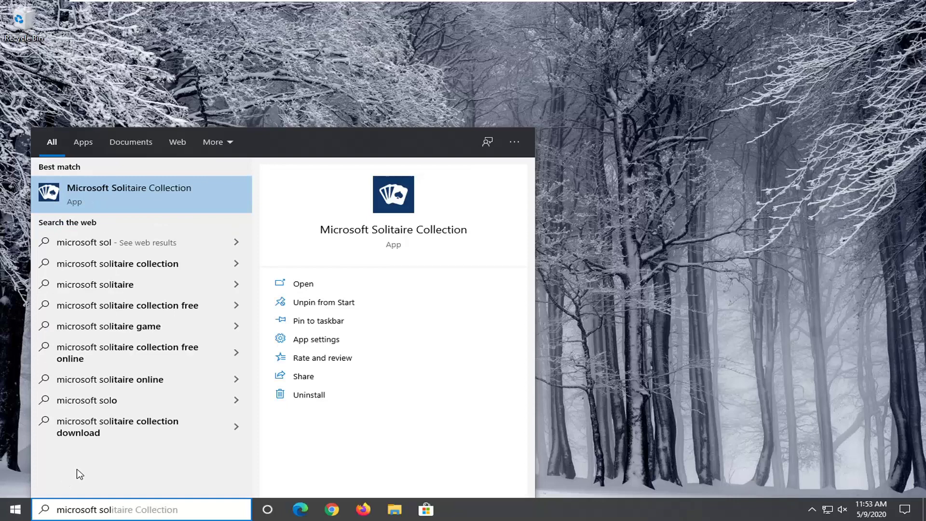
- Reset Microsoft Solitaire Collection from its App settings page, confirm, and close Settings
left_click(326, 344)
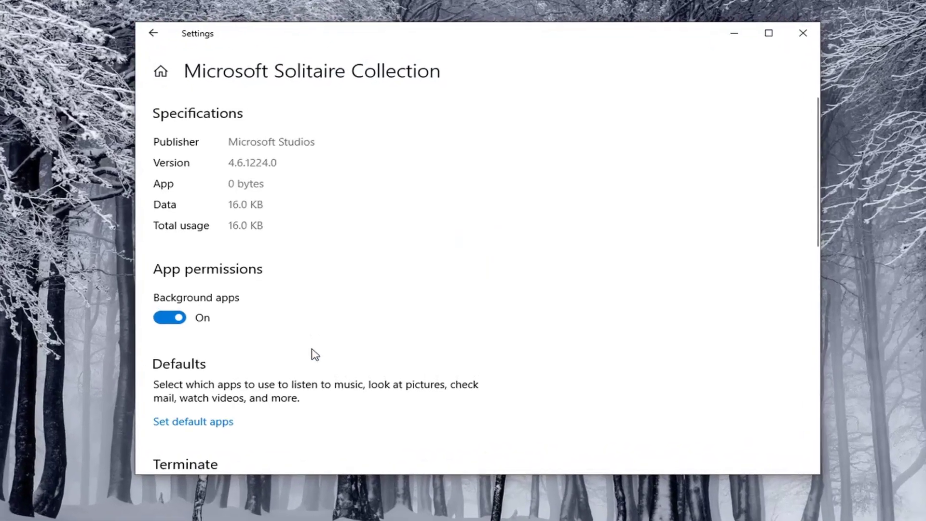
scroll(390, 296, "down", 2)
scroll(394, 297, "down", 2)
scroll(394, 297, "down", 2)
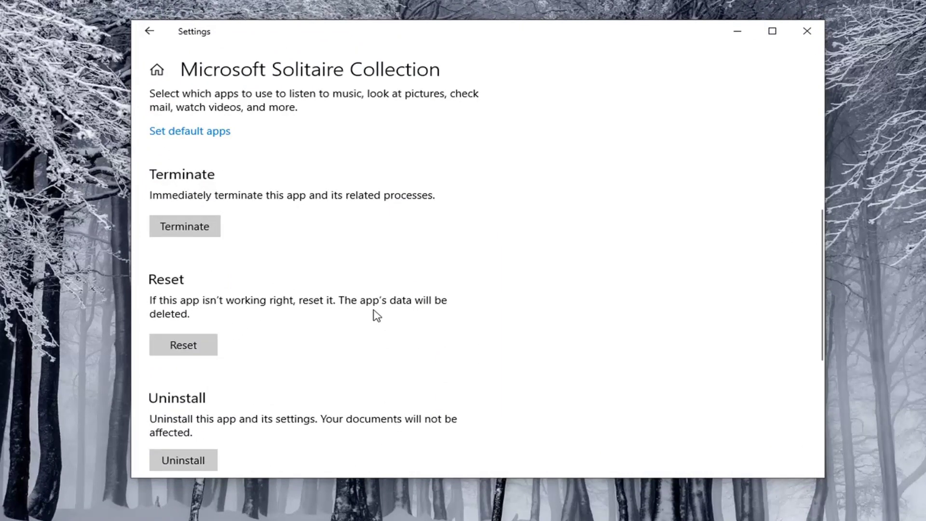
left_click(176, 349)
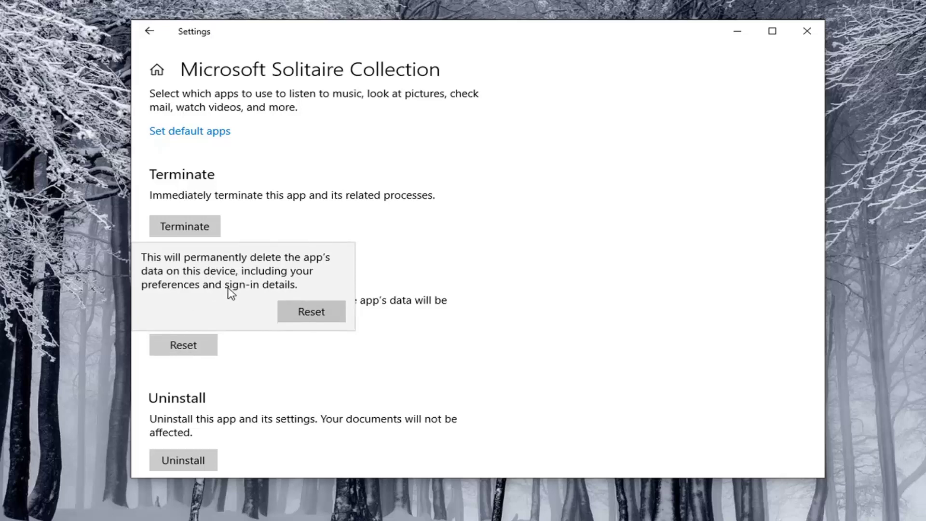
left_click(317, 313)
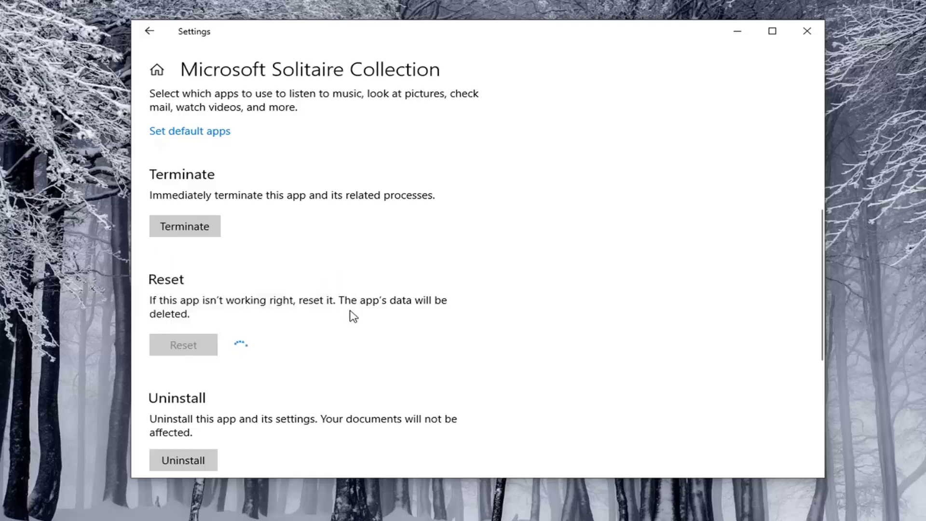
left_click(807, 32)
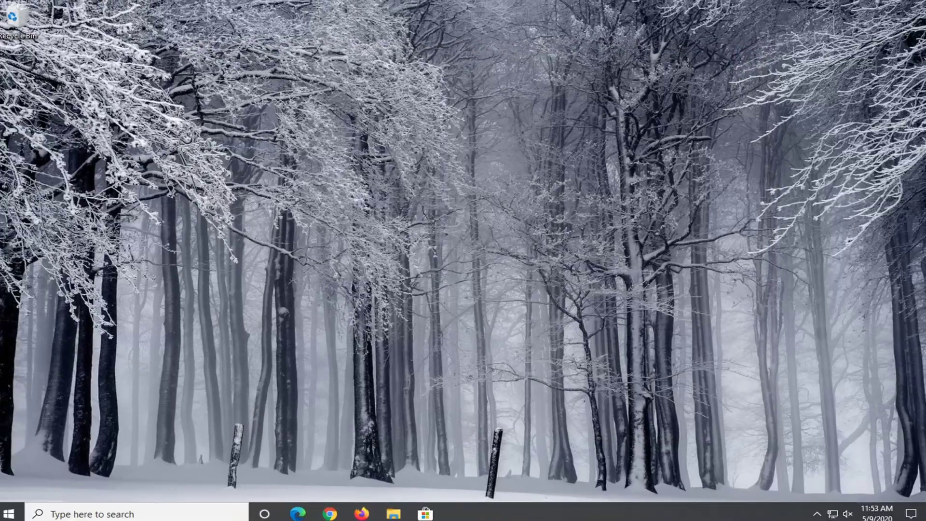